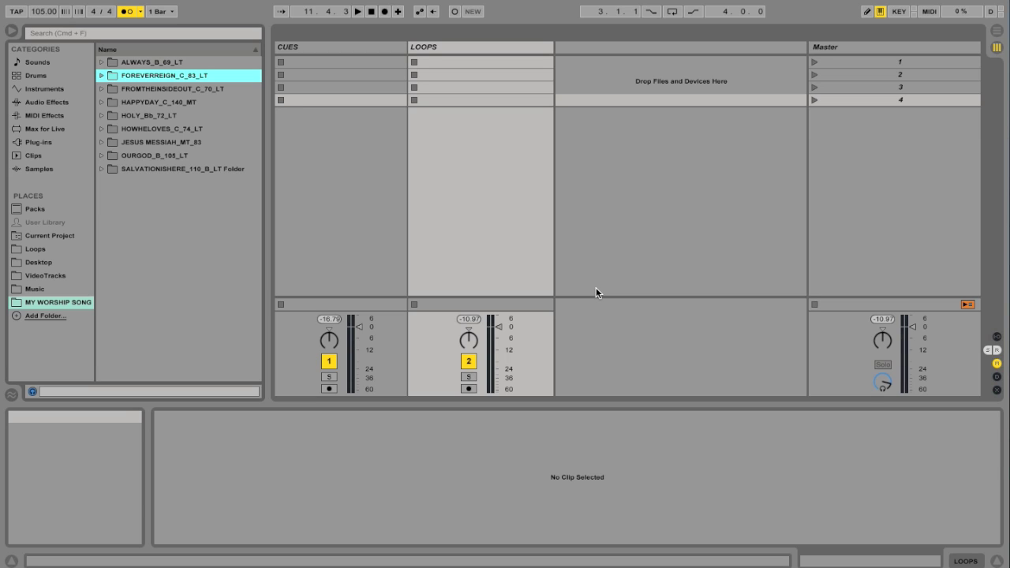
From the OURGOD_B_105_LT folder, load OURGOD_B_105_CUES.wav into CUES slot 1 and OURGOD_B_105_STEREO.wav into LOOPS slot 1
click(102, 155)
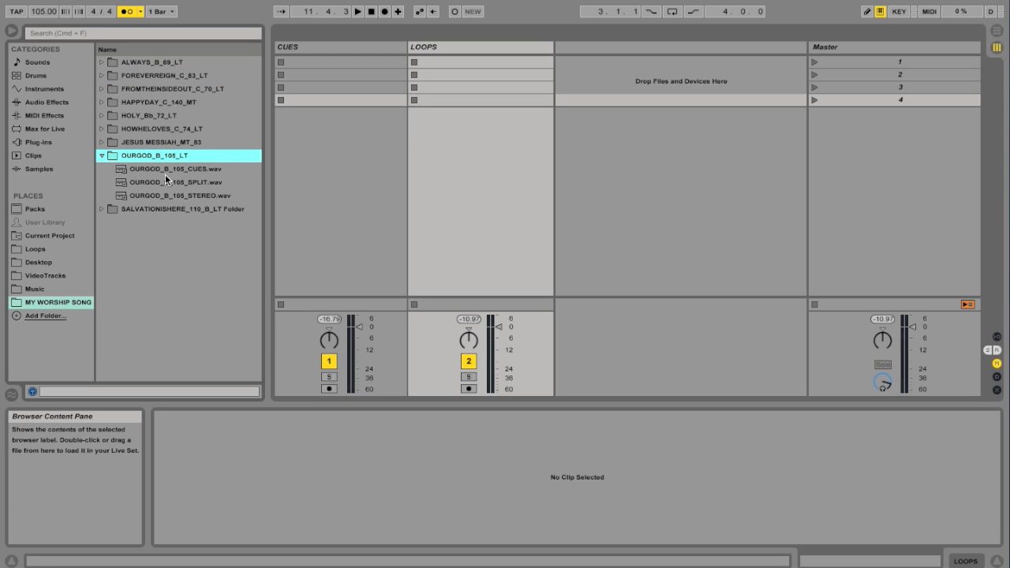
click(342, 47)
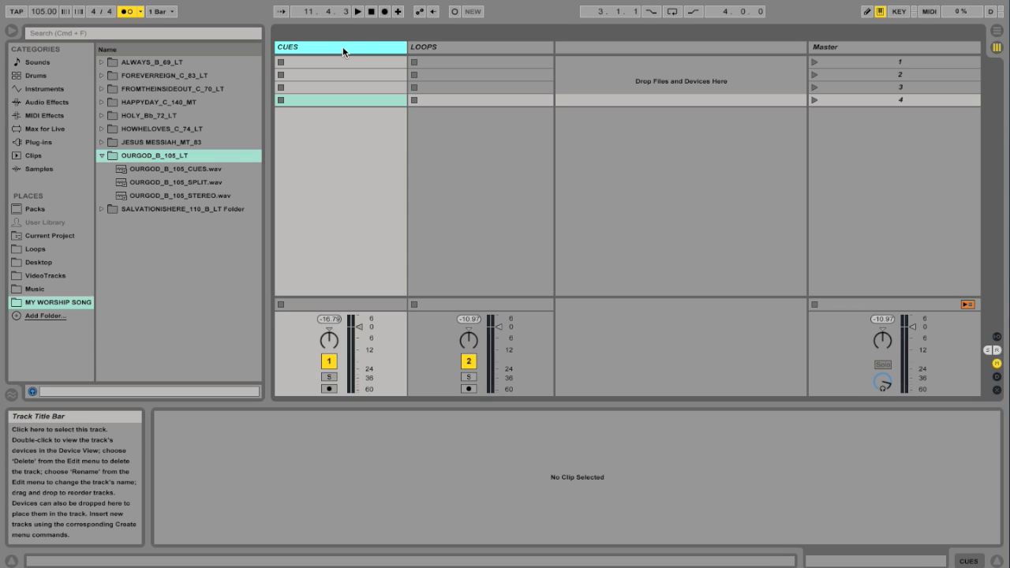
click(430, 47)
click(320, 46)
drag(170, 172, 322, 60)
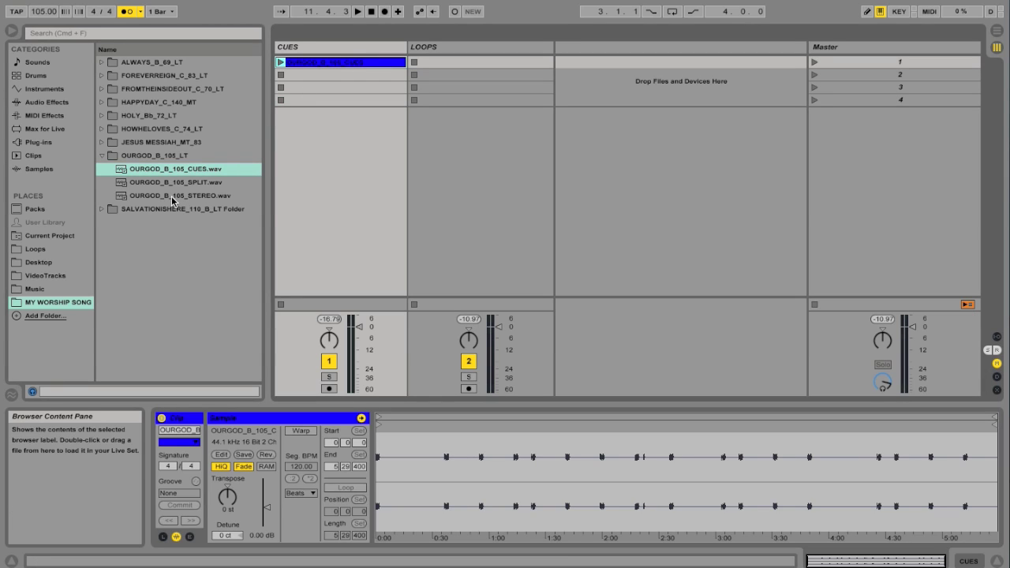
drag(172, 201, 457, 64)
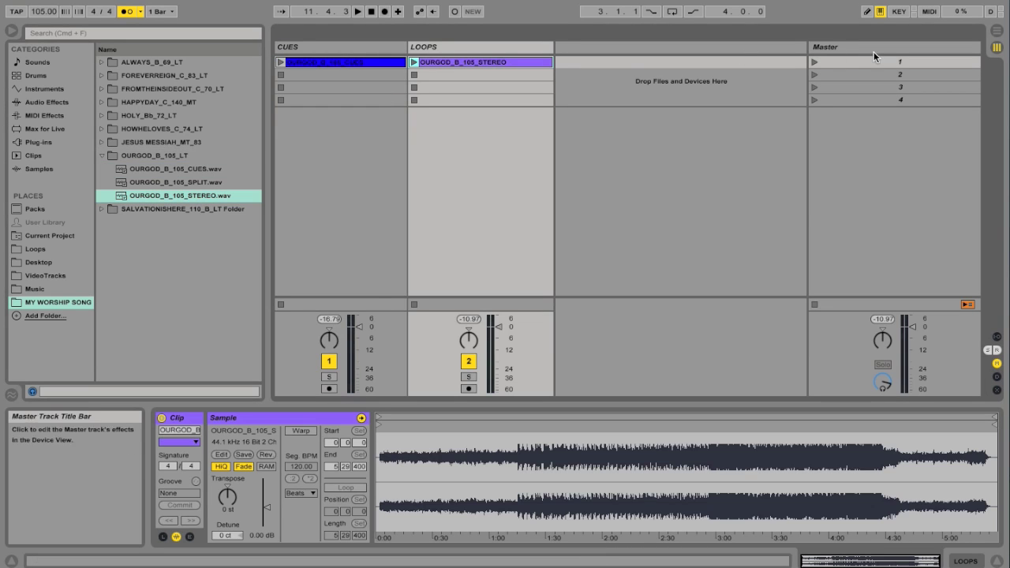
click(896, 62)
Rename scene 1 to 'OUR GOD', then add ';105' via Edit Launch Tempo so it reads 'OUR GOD;105 BPM'
right_click(896, 62)
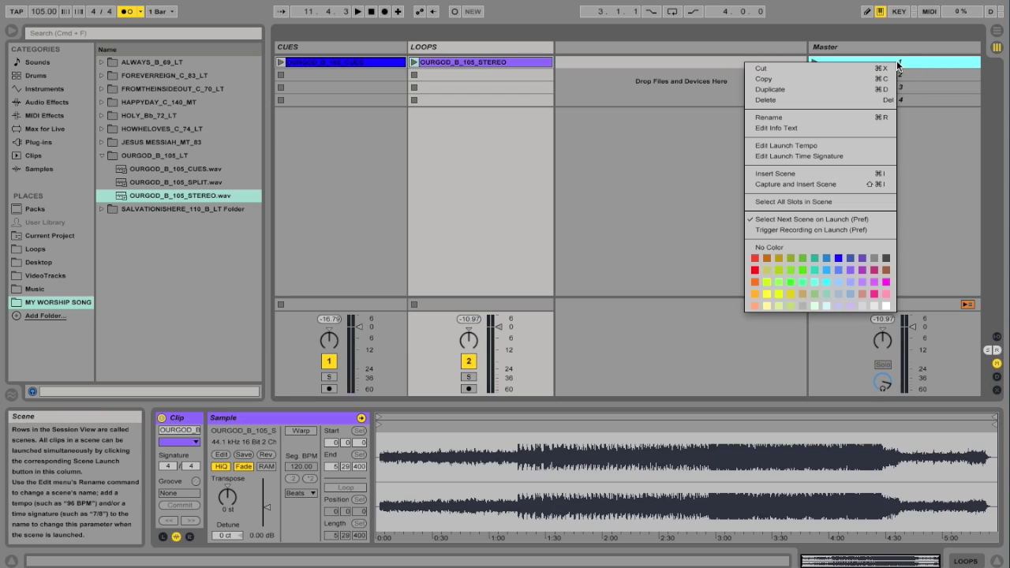
click(821, 117)
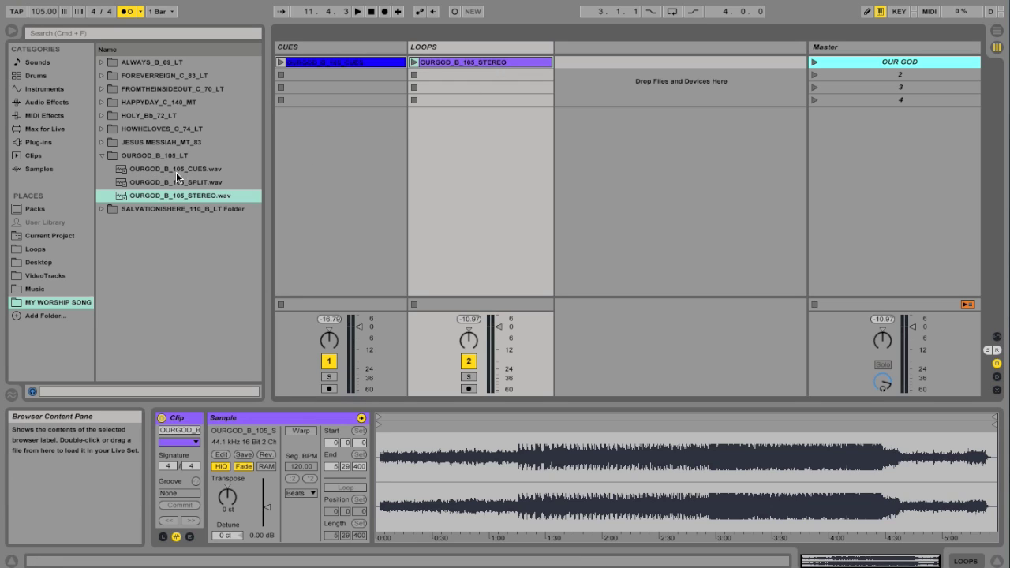
right_click(903, 60)
click(832, 146)
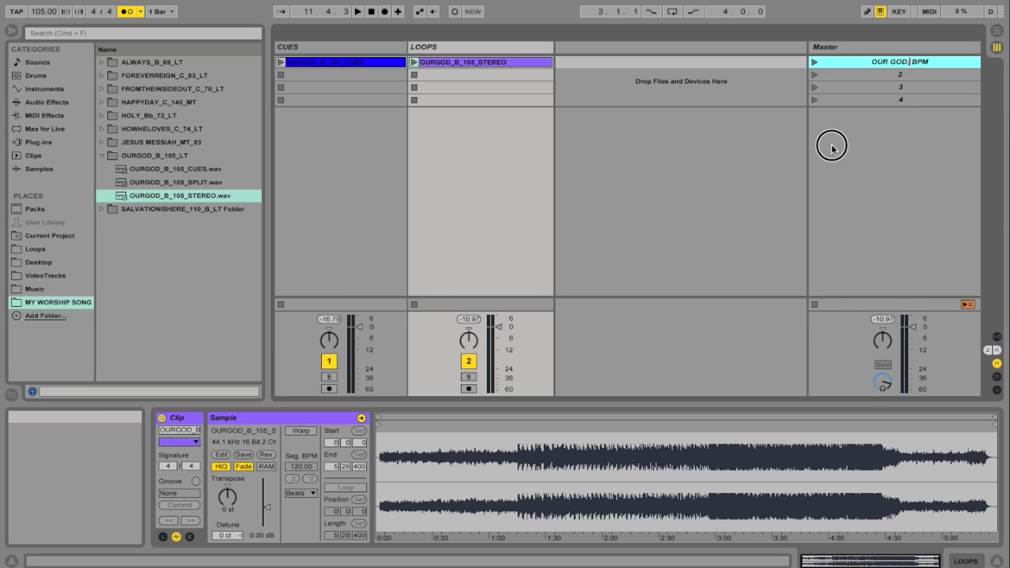
text(;105)
Launch the OUR GOD scene and audition the stereo loop transposed to +2, then +1 semitone
click(814, 62)
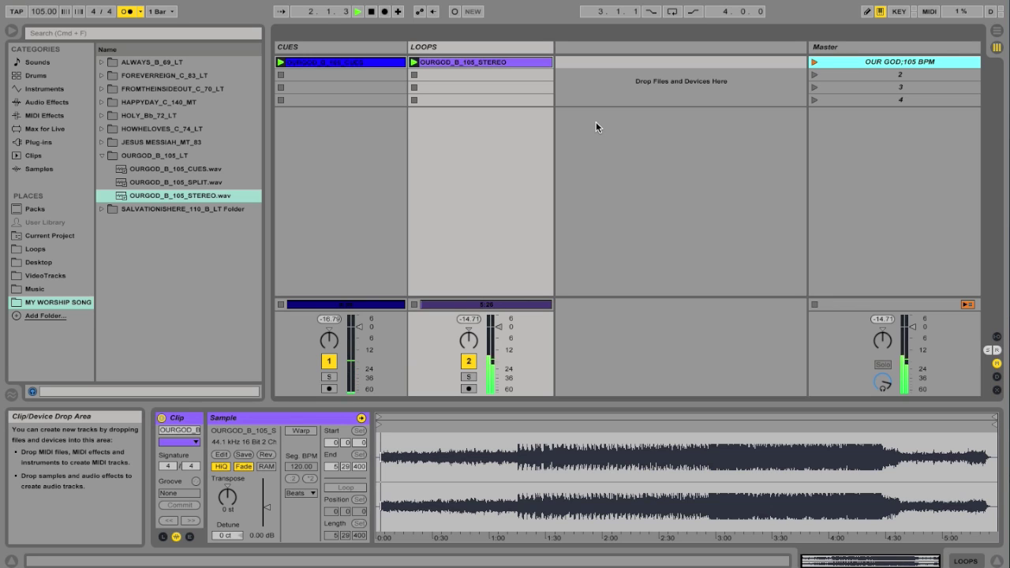
click(465, 63)
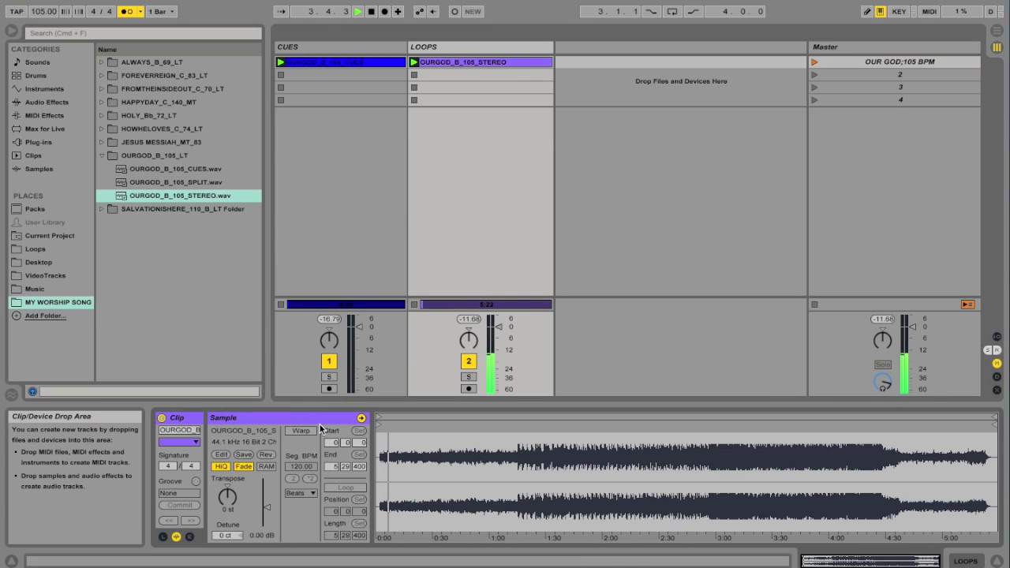
click(226, 497)
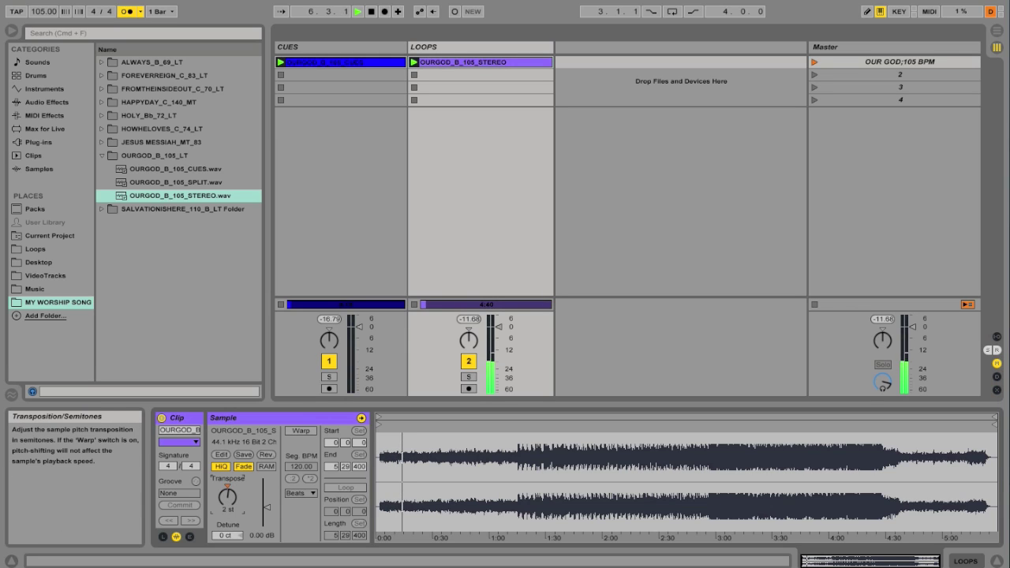
drag(226, 498, 225, 500)
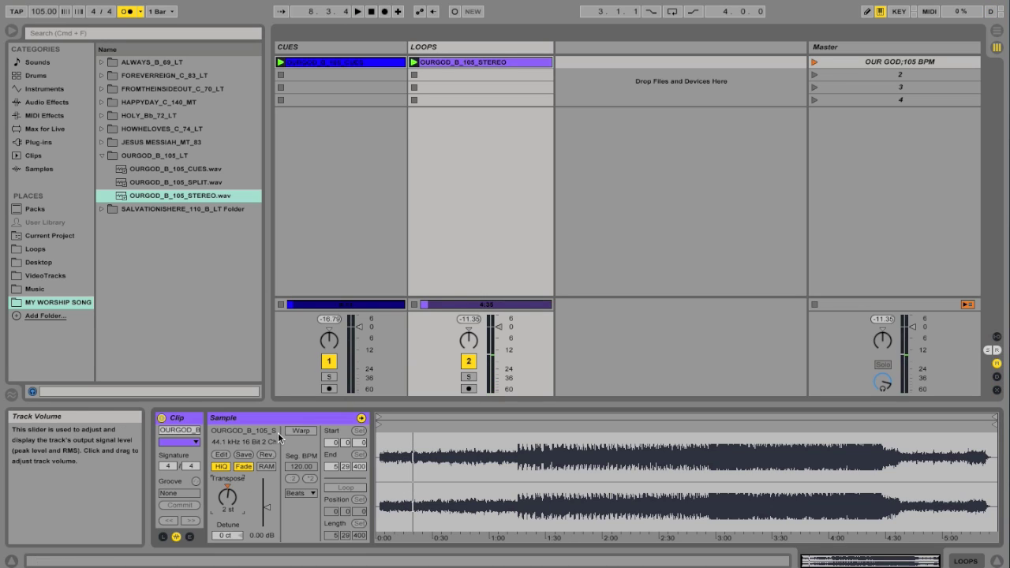
drag(234, 492, 233, 499)
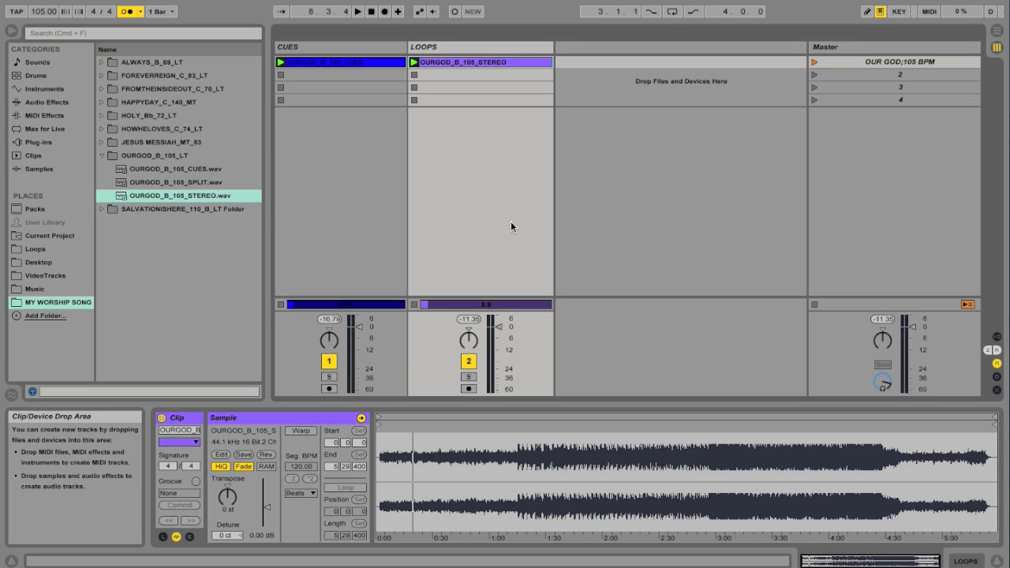
click(484, 77)
Enable Warp on the OURGOD_B_105_STEREO clip so its segment tempo reads 105.00 BPM
click(484, 63)
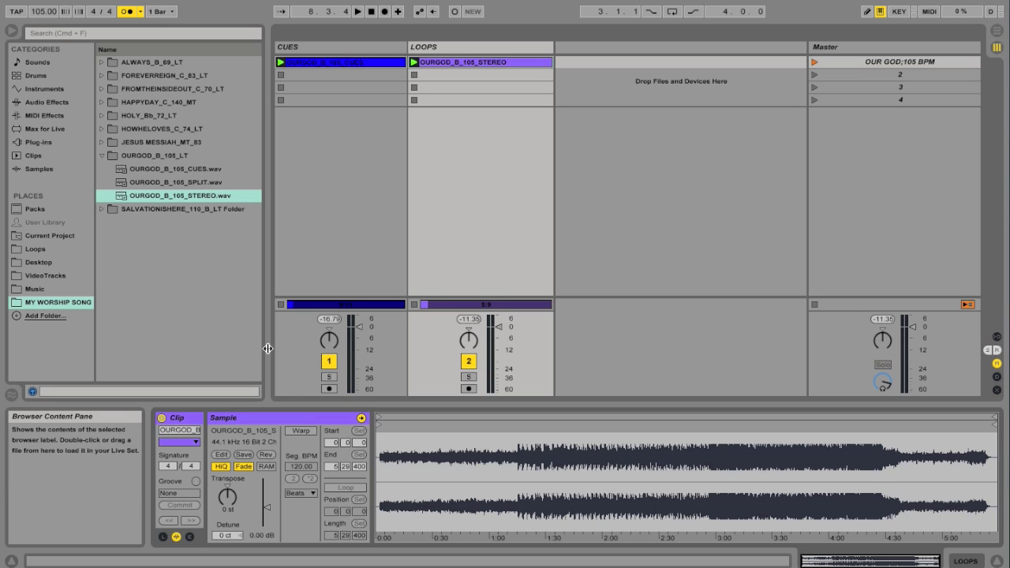
click(300, 430)
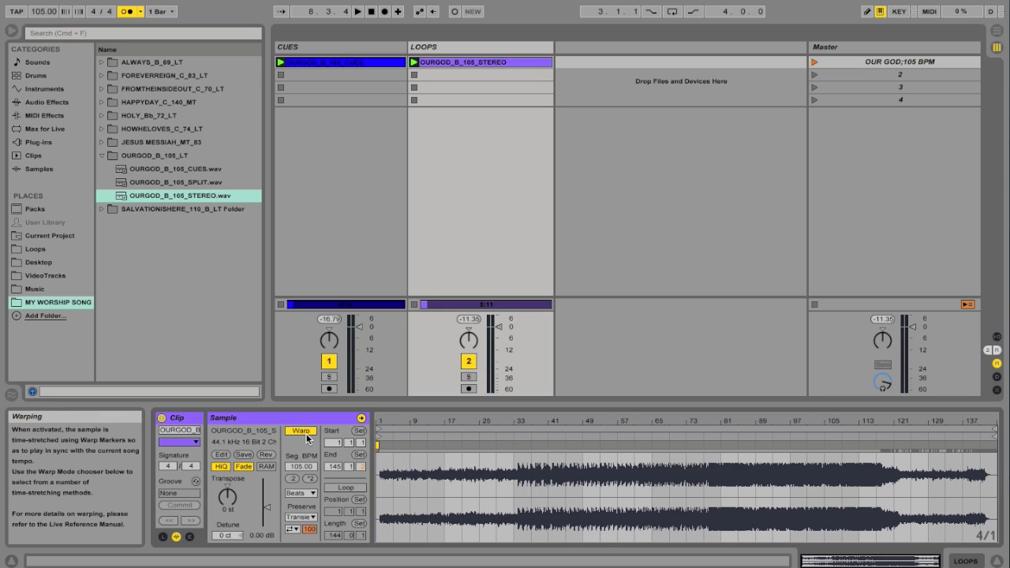
Zoom the OURGOD_B_105_STEREO waveform in until only bars 1–27 are visible
drag(385, 424, 385, 485)
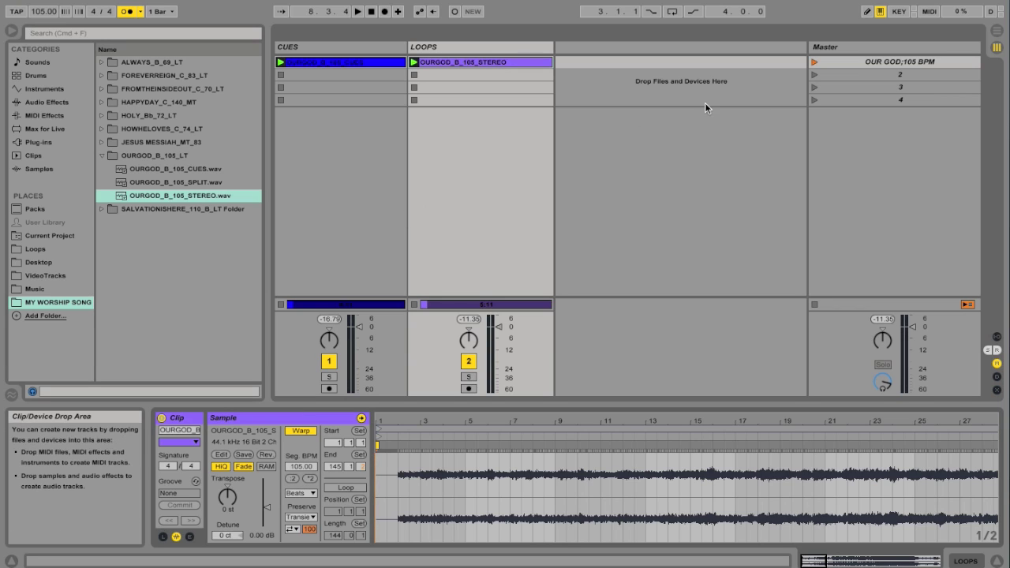
Relaunch the OUR GOD scene, transpose the warped loop to +2 semitones, and show the Warp Mode list (Beats)
click(814, 63)
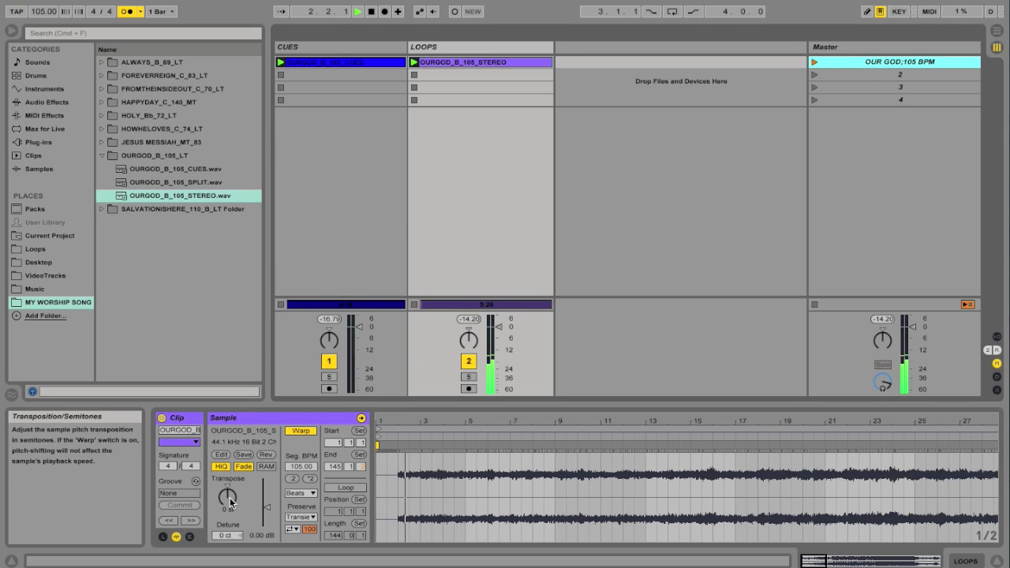
drag(227, 497, 227, 498)
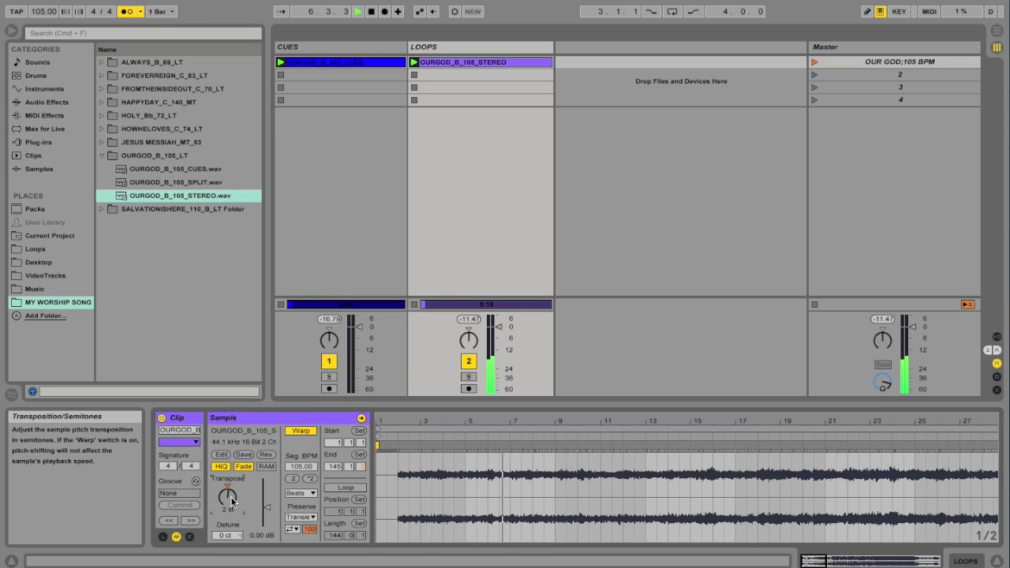
click(303, 493)
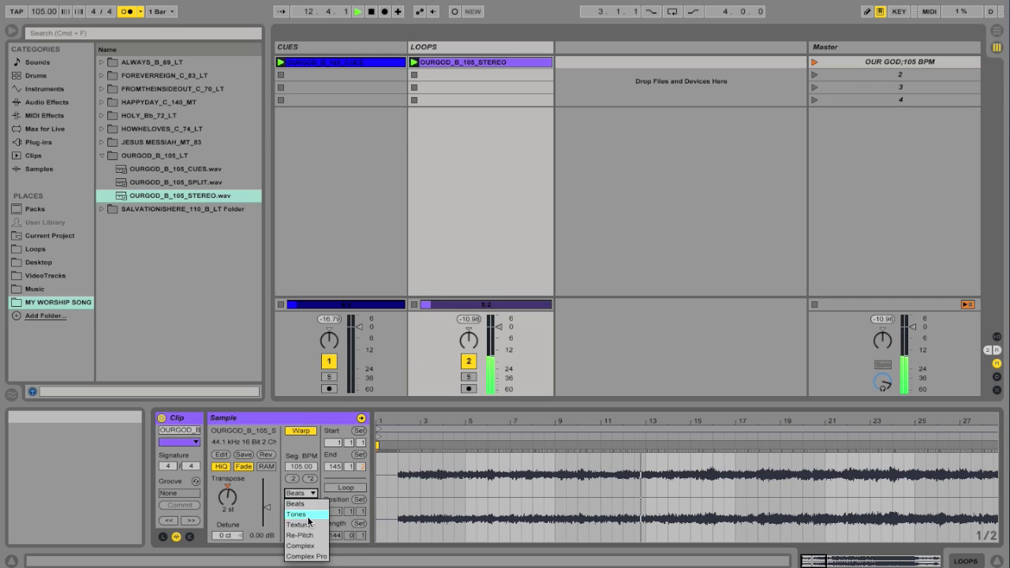
Switch the loop to Complex warp mode and audition transpositions of 3, -3 and -1 semitones
click(306, 547)
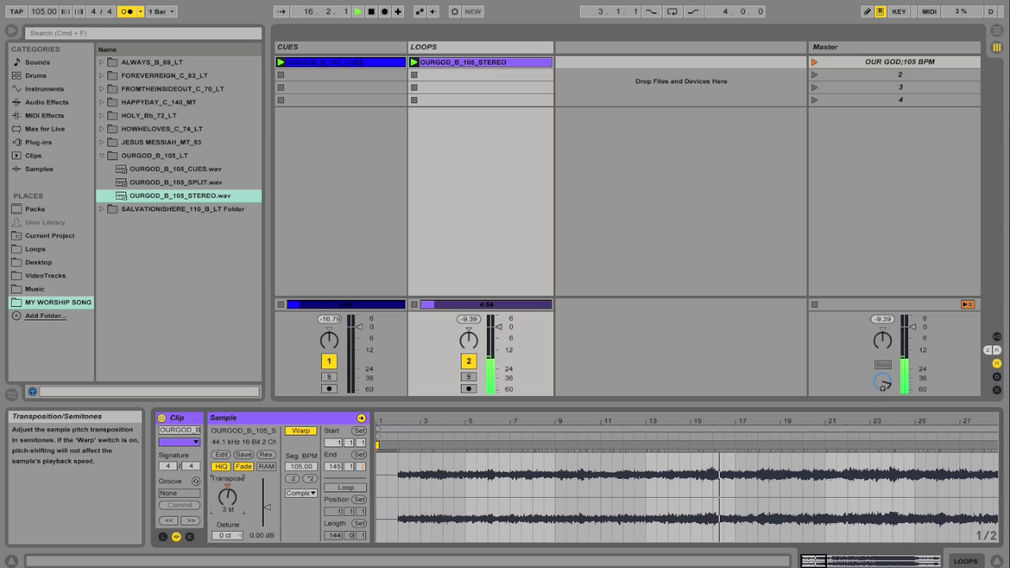
drag(225, 500, 229, 497)
text(-3)
key(Return)
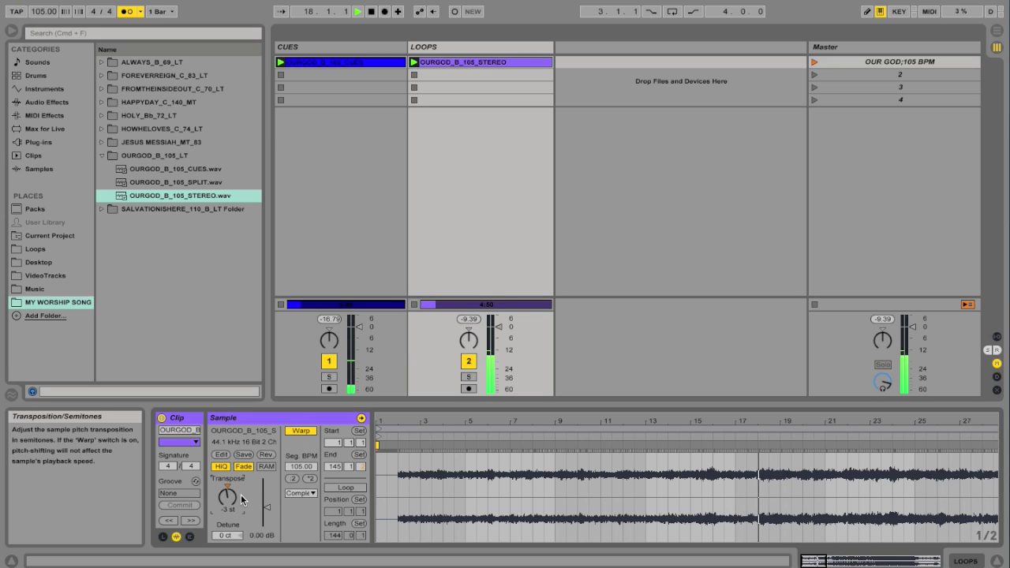
drag(231, 500, 231, 490)
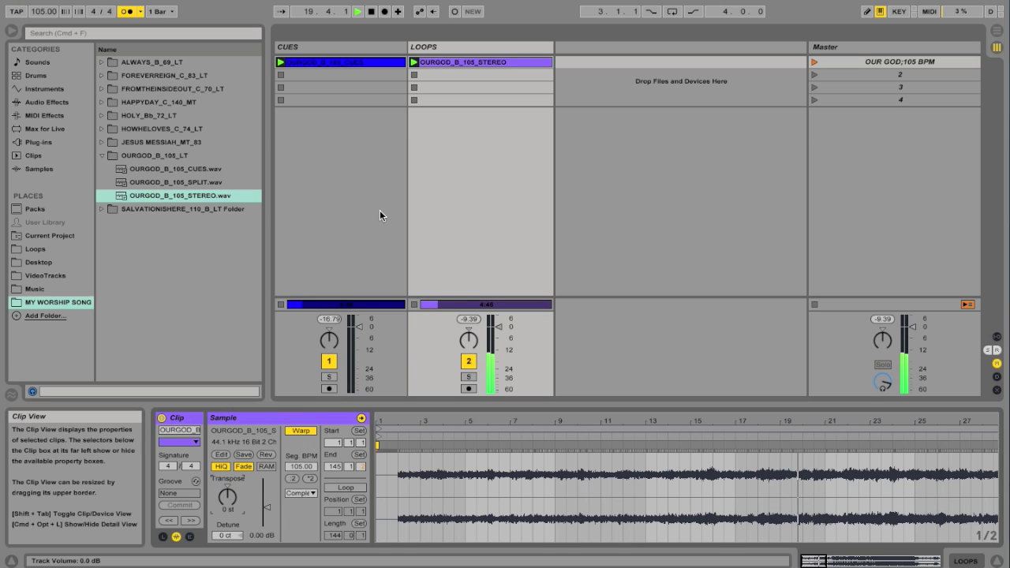
click(467, 77)
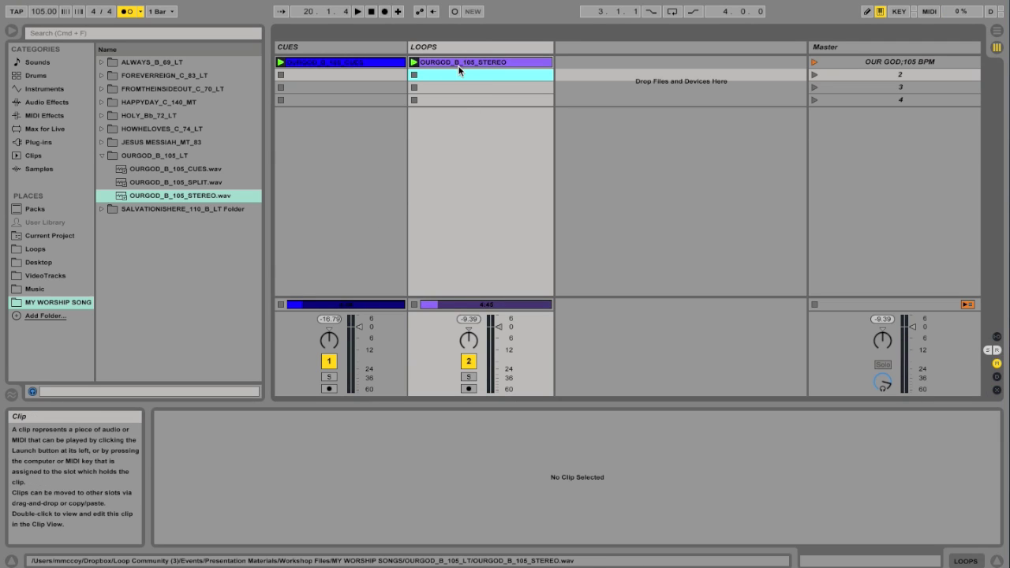